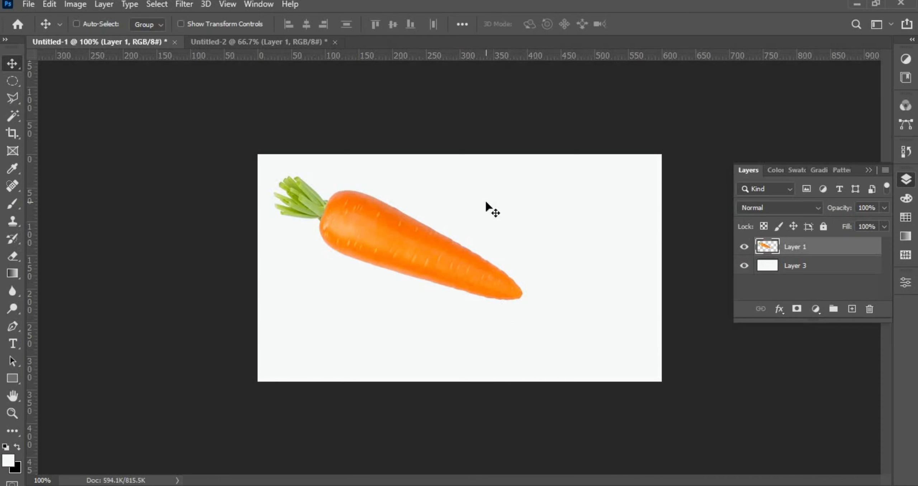
Step: Copy the pencil layer from the Untitled-2 document into the carrot document
{"action": "left_click", "coordinate": [293, 41]}
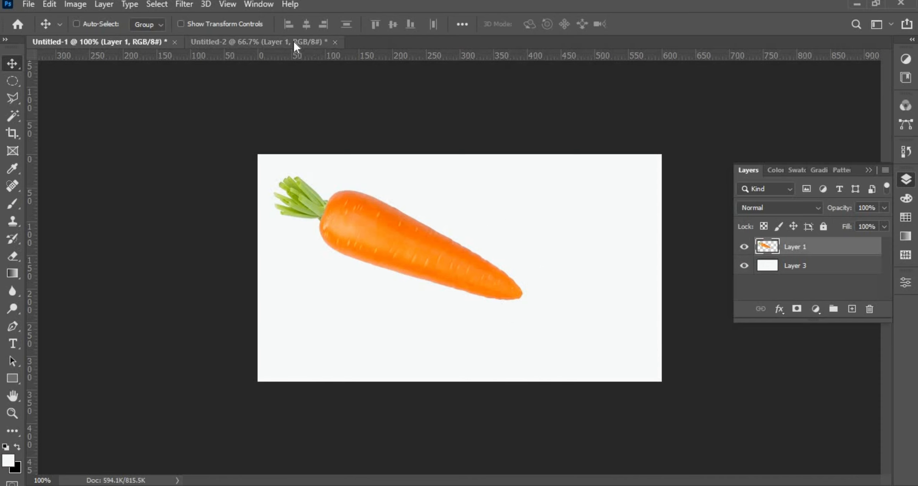
{"action": "mouse_move", "coordinate": [431, 231]}
{"action": "left_mouse_down"}
{"action": "mouse_move", "coordinate": [148, 44]}
{"action": "mouse_move", "coordinate": [316, 207]}
{"action": "left_mouse_up"}
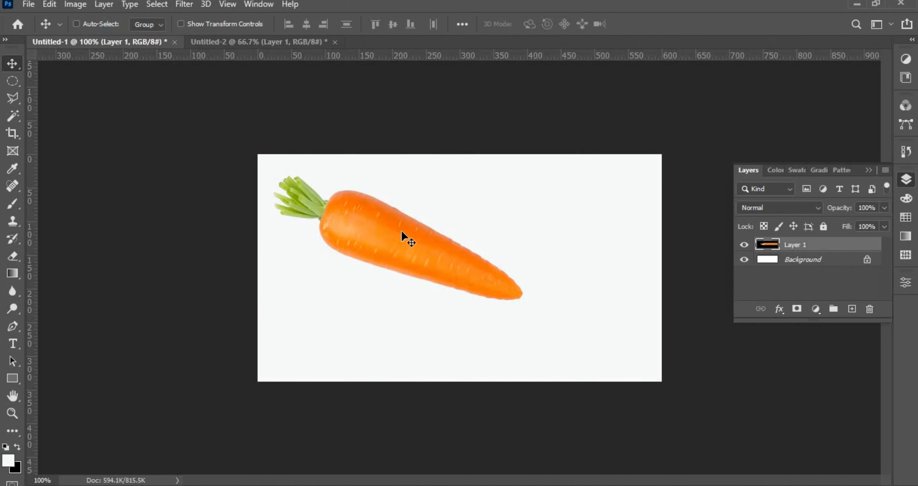
{"action": "left_click_drag", "start_coordinate": [402, 237], "coordinate": [404, 246]}
Step: Scale the pencil image down to about 36% and place it over the lower part of the carrot
{"action": "key", "text": "ctrl+t"}
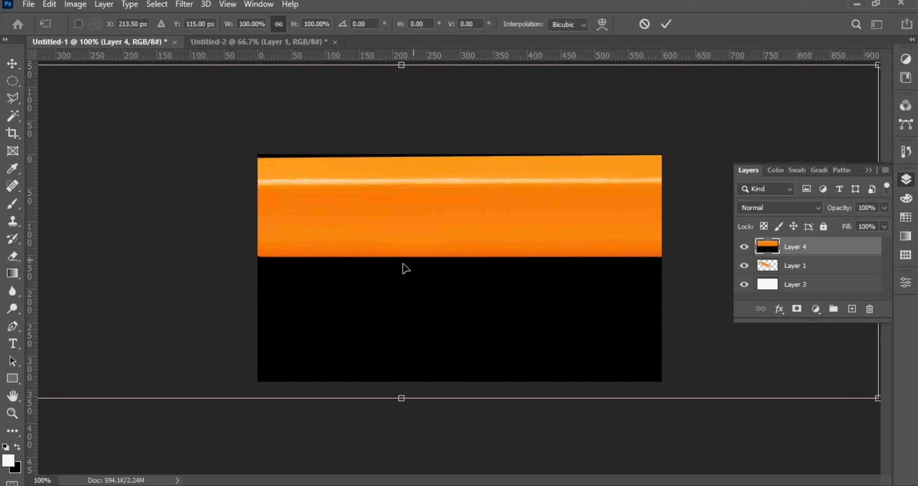
{"action": "mouse_move", "coordinate": [439, 287]}
{"action": "left_mouse_down"}
{"action": "mouse_move", "coordinate": [422, 334]}
{"action": "mouse_move", "coordinate": [255, 354]}
{"action": "mouse_move", "coordinate": [417, 295]}
{"action": "mouse_move", "coordinate": [512, 217]}
{"action": "mouse_move", "coordinate": [360, 321]}
{"action": "mouse_move", "coordinate": [360, 303]}
{"action": "mouse_move", "coordinate": [287, 373]}
{"action": "mouse_move", "coordinate": [470, 297]}
{"action": "mouse_move", "coordinate": [578, 232]}
{"action": "mouse_move", "coordinate": [391, 289]}
{"action": "mouse_move", "coordinate": [312, 404]}
{"action": "mouse_move", "coordinate": [324, 353]}
{"action": "mouse_move", "coordinate": [501, 279]}
{"action": "mouse_move", "coordinate": [505, 287]}
{"action": "mouse_move", "coordinate": [347, 299]}
{"action": "mouse_move", "coordinate": [325, 319]}
{"action": "left_mouse_up"}
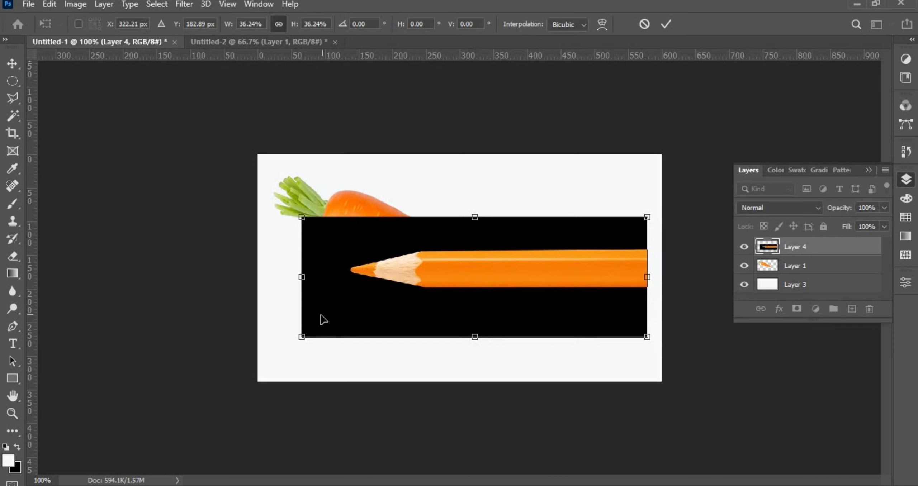
{"action": "key", "text": "Return"}
Step: Remove the black background around the pencil with the Magic Wand tool and clear the selection
{"action": "left_click", "coordinate": [10, 115]}
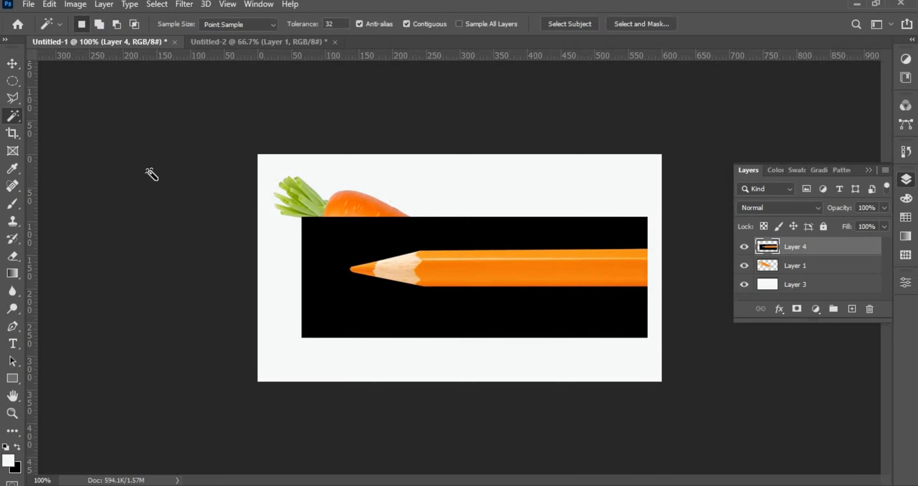
{"action": "left_click", "coordinate": [321, 255]}
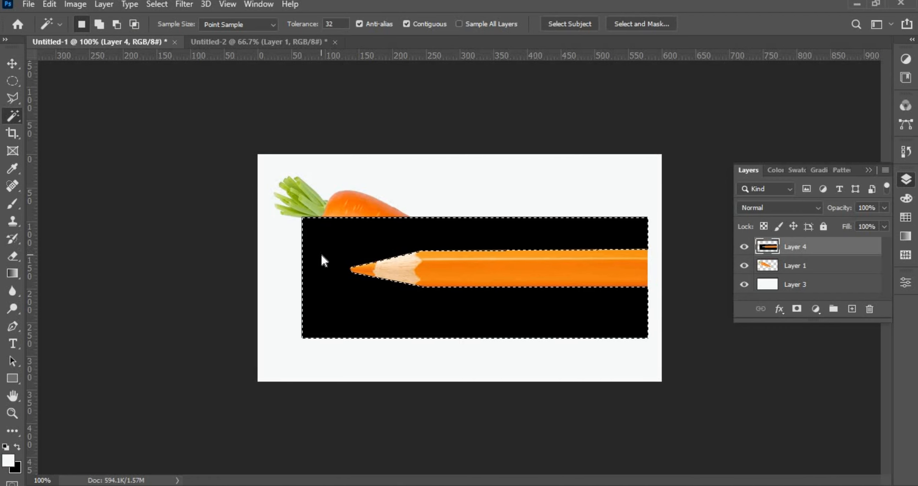
{"action": "key", "text": "Delete"}
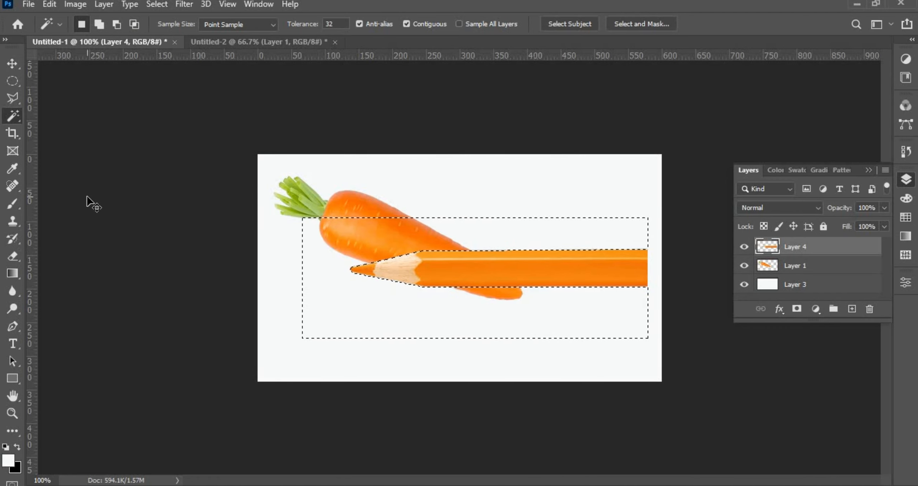
{"action": "key", "text": "ctrl+d"}
Step: Rotate the pencil to about -155°, enlarge it to about 106%, and position its point over the carrot's tip
{"action": "left_click", "coordinate": [14, 65]}
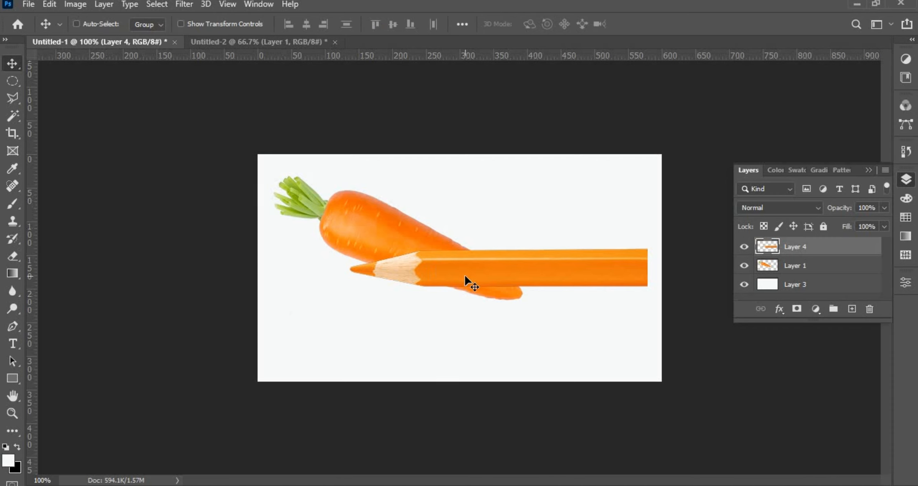
{"action": "key", "text": "ctrl+t"}
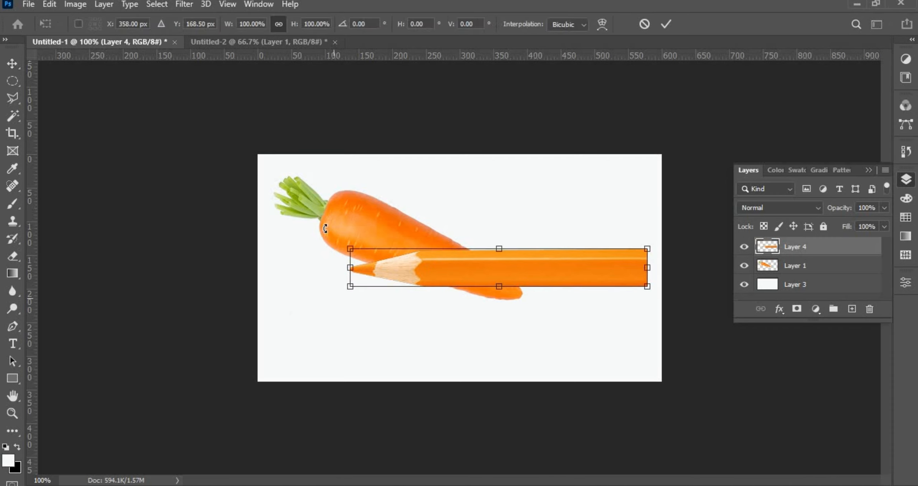
{"action": "mouse_move", "coordinate": [325, 228]}
{"action": "left_mouse_down"}
{"action": "mouse_move", "coordinate": [481, 189]}
{"action": "mouse_move", "coordinate": [534, 277]}
{"action": "mouse_move", "coordinate": [545, 268]}
{"action": "mouse_move", "coordinate": [544, 287]}
{"action": "mouse_move", "coordinate": [486, 288]}
{"action": "left_mouse_up"}
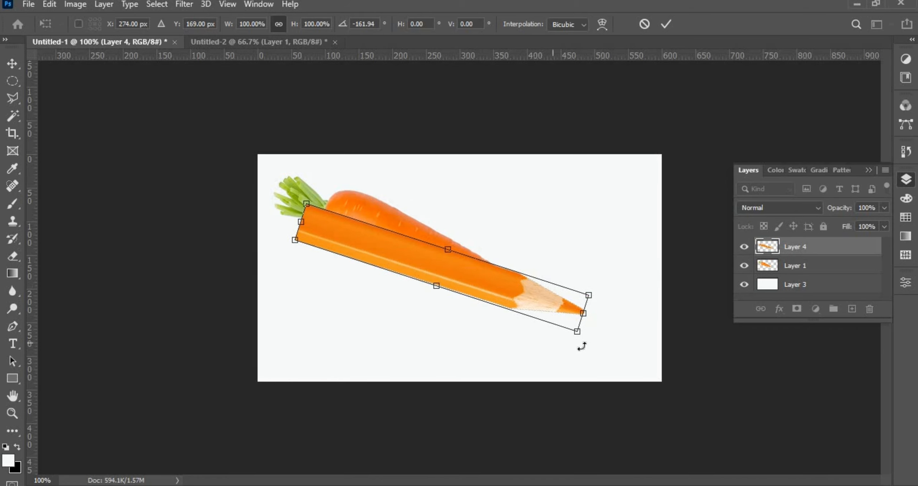
{"action": "left_click_drag", "start_coordinate": [581, 346], "coordinate": [576, 365]}
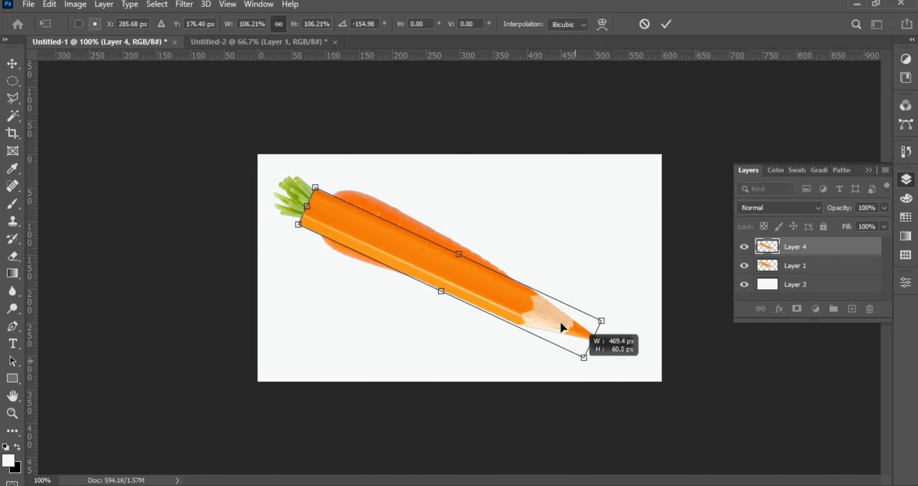
{"action": "mouse_move", "coordinate": [549, 316]}
{"action": "left_mouse_down"}
{"action": "mouse_move", "coordinate": [529, 298]}
{"action": "mouse_move", "coordinate": [477, 310]}
{"action": "mouse_move", "coordinate": [524, 296]}
{"action": "left_mouse_up"}
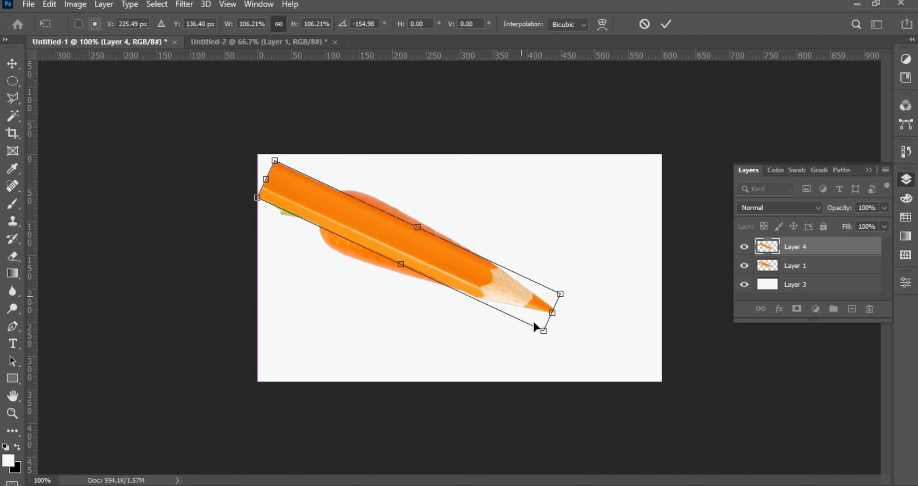
{"action": "key", "text": "Return"}
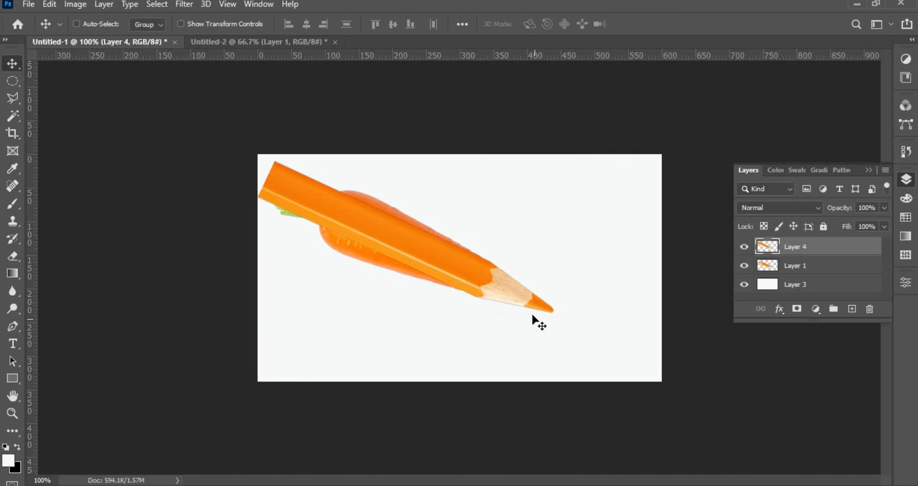
Step: Select the pencil's sharpened wood and orange lead with the Quick Selection tool and mask Layer 4 to that selection
{"action": "key", "text": "ctrl+plus"}
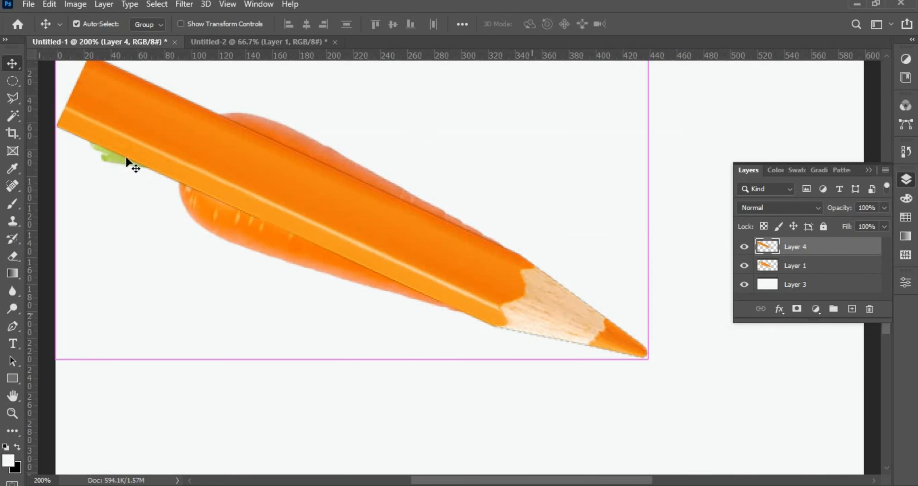
{"action": "left_click", "coordinate": [13, 99]}
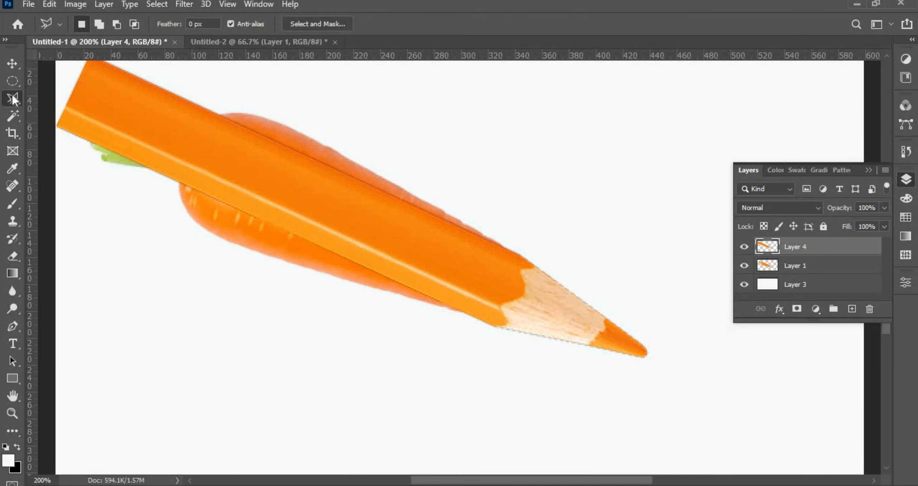
{"action": "left_click", "coordinate": [14, 99]}
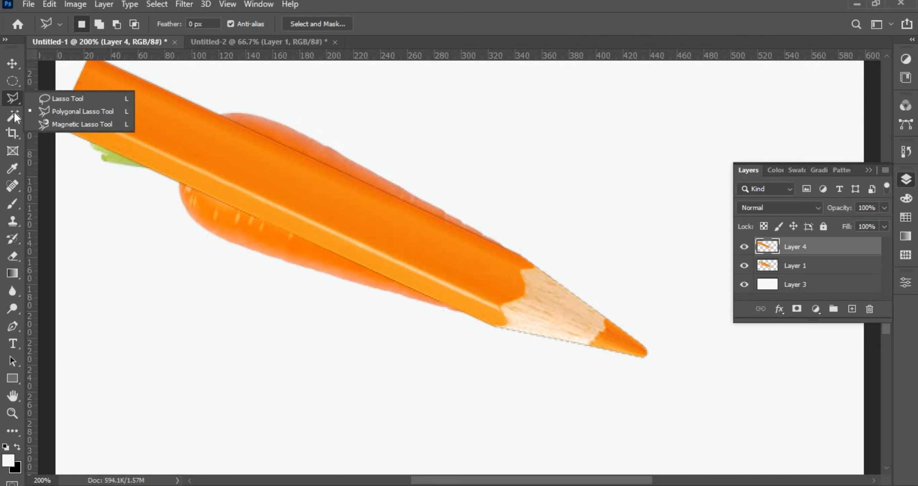
{"action": "left_click", "coordinate": [14, 111]}
{"action": "left_click", "coordinate": [81, 129]}
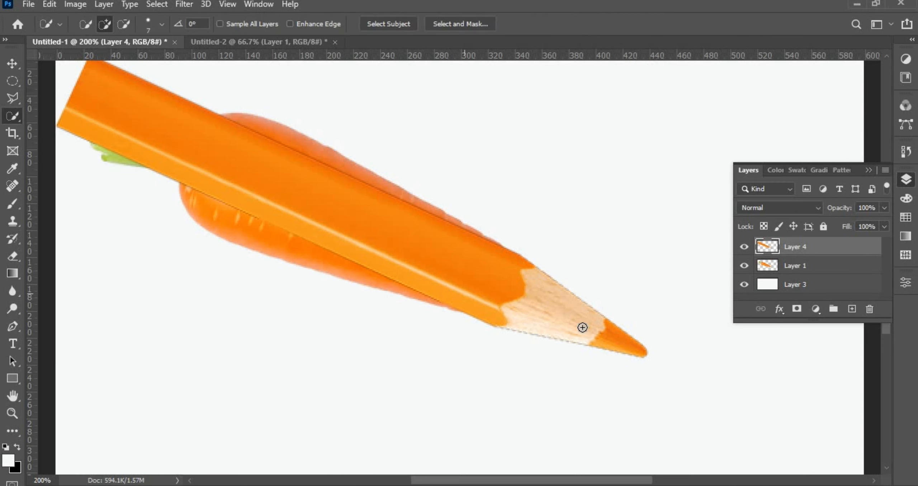
{"action": "left_click", "coordinate": [583, 328]}
{"action": "left_click", "coordinate": [616, 337]}
{"action": "left_click", "coordinate": [797, 309]}
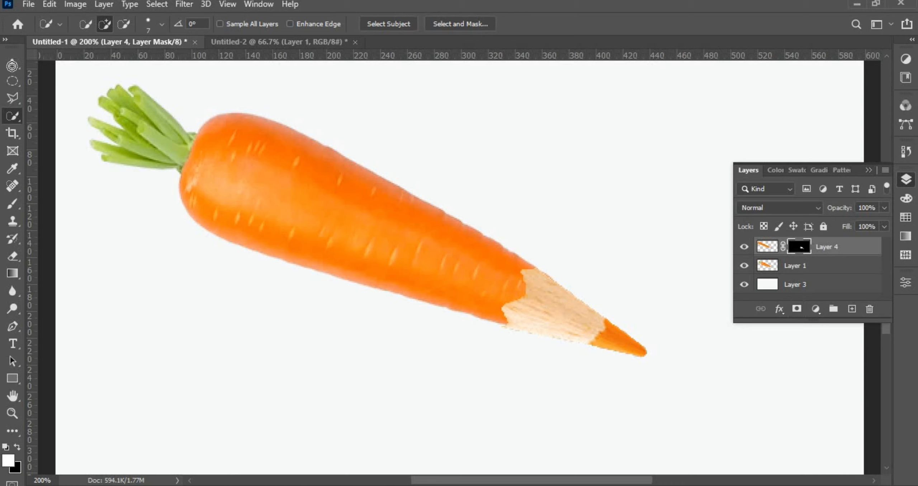
Step: Rotate the masked pencil tip slightly and nudge it to line up with the carrot's end
{"action": "key", "text": "v"}
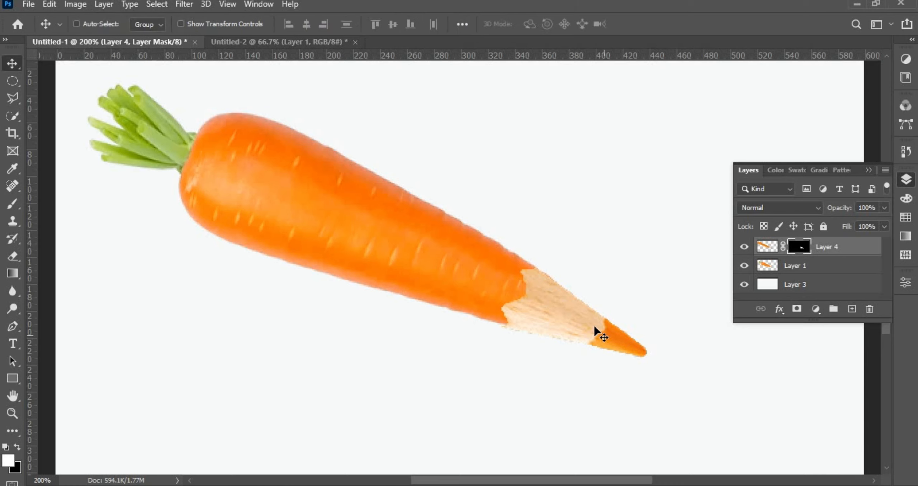
{"action": "left_click_drag", "start_coordinate": [580, 321], "coordinate": [580, 317]}
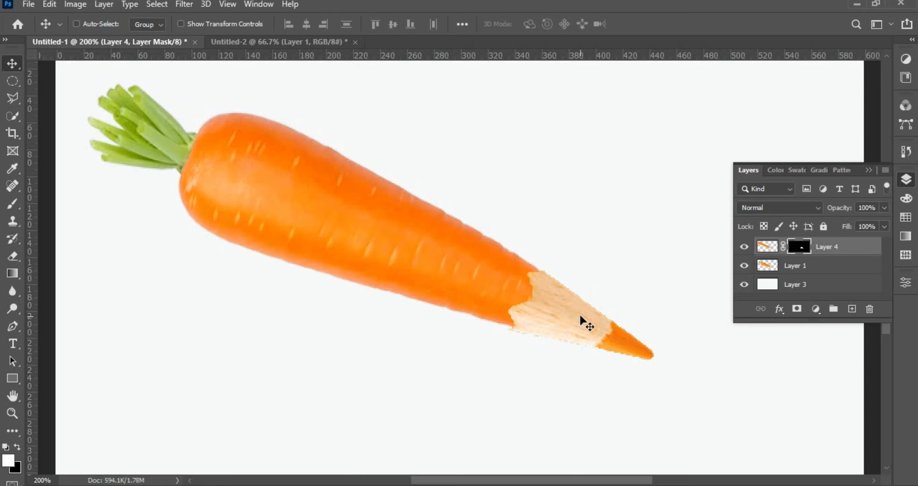
{"action": "key", "text": "ctrl+t"}
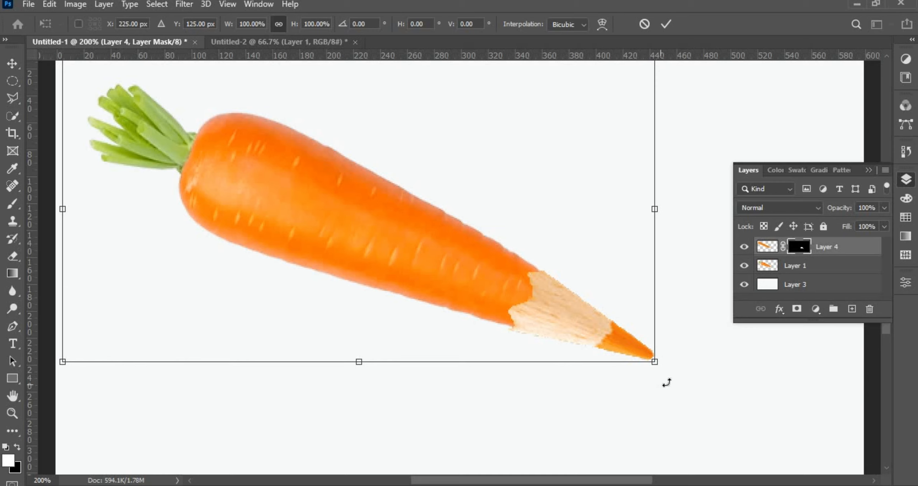
{"action": "left_click_drag", "start_coordinate": [667, 383], "coordinate": [668, 382]}
{"action": "key", "text": "Return"}
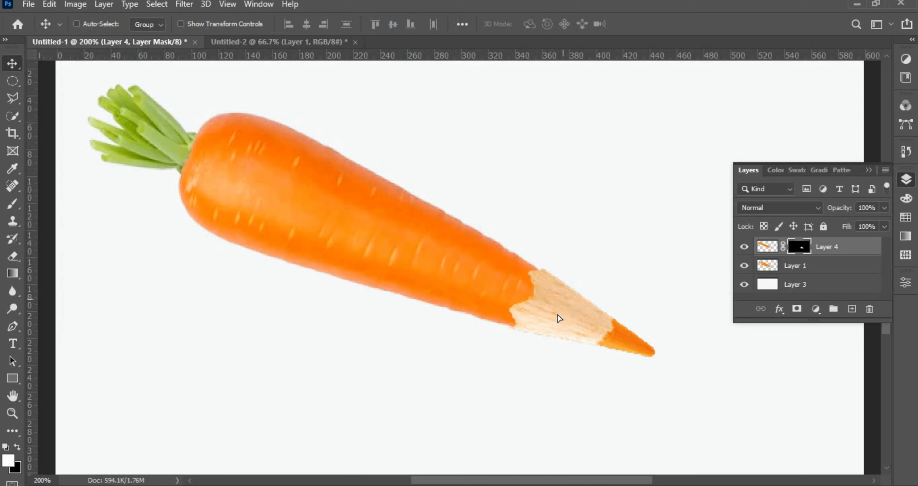
{"action": "mouse_move", "coordinate": [559, 318]}
{"action": "left_mouse_down"}
{"action": "mouse_move", "coordinate": [562, 306]}
{"action": "mouse_move", "coordinate": [542, 313]}
{"action": "mouse_move", "coordinate": [553, 323]}
{"action": "left_mouse_up"}
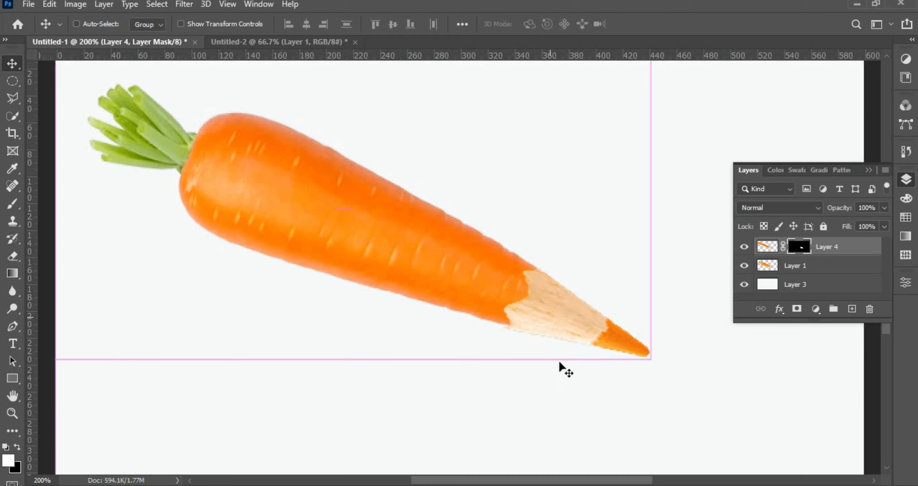
Step: Convert Layer 4 to a smart object and add a new layer mask to it
{"action": "right_click", "coordinate": [859, 242]}
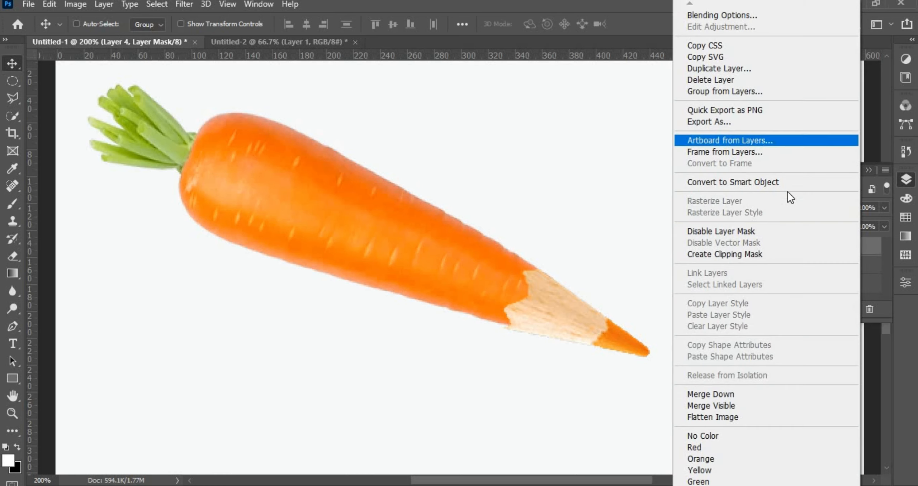
{"action": "left_click", "coordinate": [777, 183]}
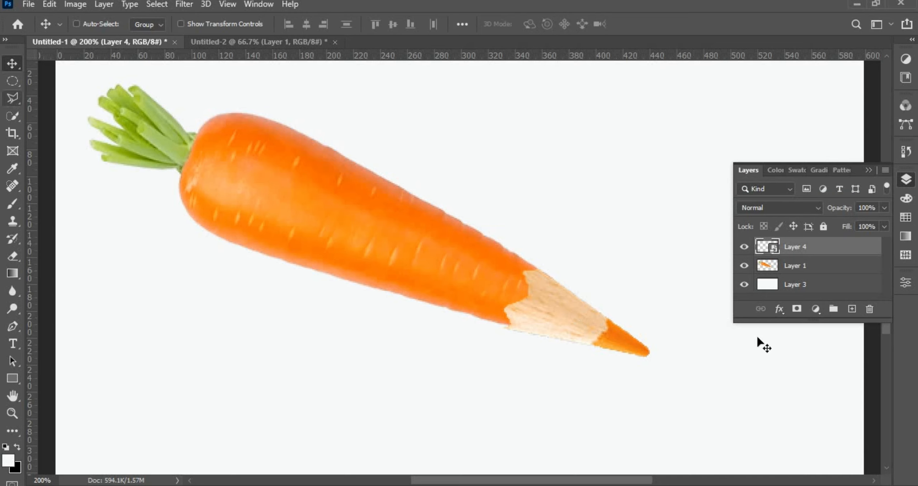
{"action": "left_click", "coordinate": [796, 310]}
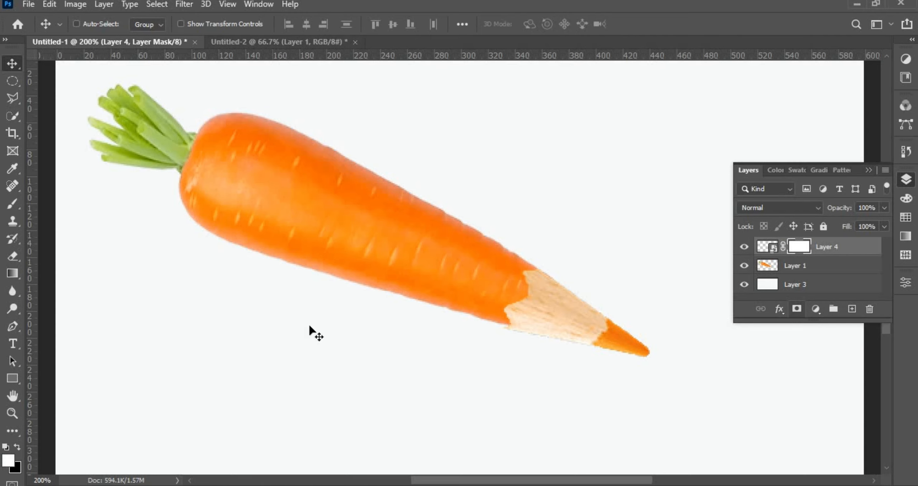
Step: Outline the jagged edge between wood and carrot with a lasso selection, hide that area on Layer 4's mask, and deselect
{"action": "left_click", "coordinate": [14, 101]}
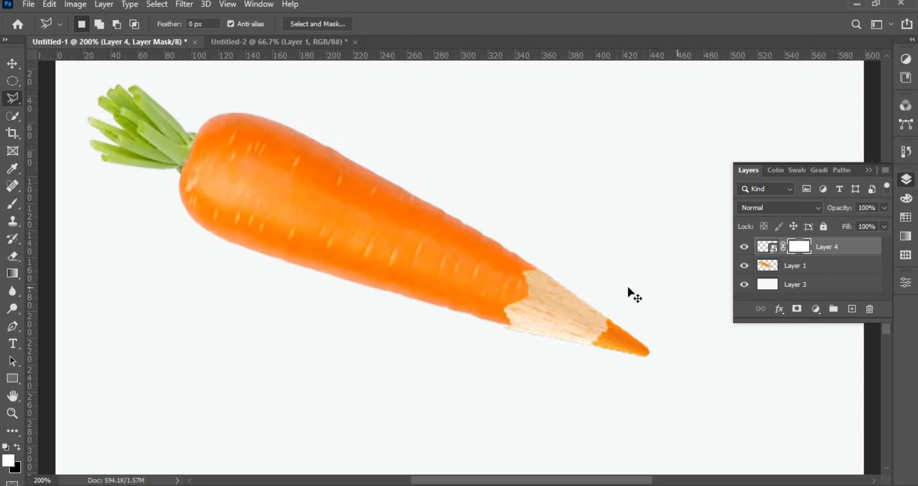
{"action": "scroll", "coordinate": [626, 307], "scroll_direction": "up", "scroll_amount": 3}
{"action": "scroll", "coordinate": [488, 299], "scroll_direction": "right", "scroll_amount": 3}
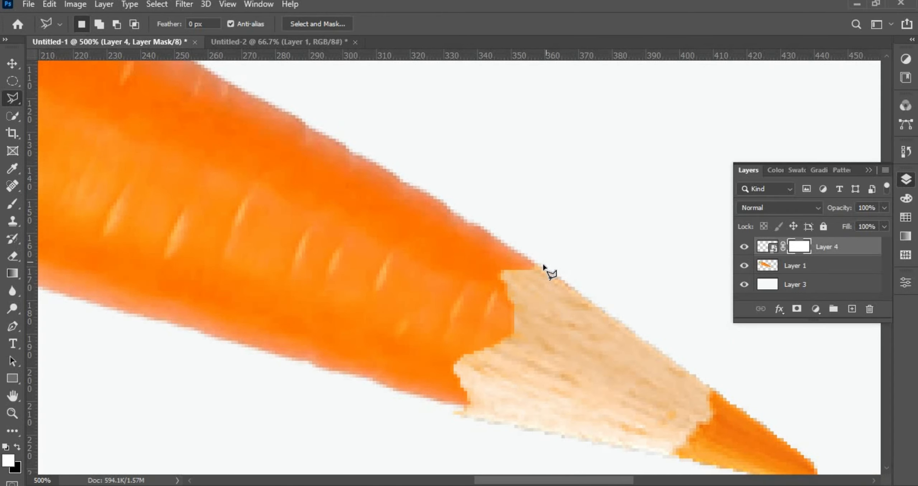
{"action": "mouse_move", "coordinate": [543, 267]}
{"action": "left_mouse_down"}
{"action": "mouse_move", "coordinate": [543, 281]}
{"action": "mouse_move", "coordinate": [508, 273]}
{"action": "left_mouse_up"}
{"action": "mouse_move", "coordinate": [496, 353]}
{"action": "left_mouse_down"}
{"action": "mouse_move", "coordinate": [464, 363]}
{"action": "mouse_move", "coordinate": [475, 399]}
{"action": "mouse_move", "coordinate": [450, 404]}
{"action": "left_mouse_up"}
{"action": "left_click_drag", "start_coordinate": [442, 339], "coordinate": [455, 301]}
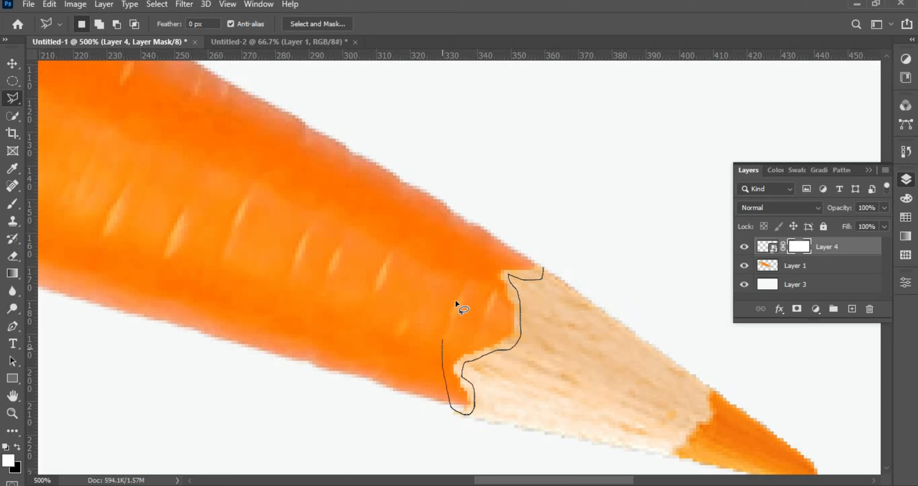
{"action": "mouse_move", "coordinate": [521, 248]}
{"action": "left_mouse_down"}
{"action": "mouse_move", "coordinate": [543, 253]}
{"action": "mouse_move", "coordinate": [544, 268]}
{"action": "left_mouse_up"}
{"action": "key", "text": "ctrl+d"}
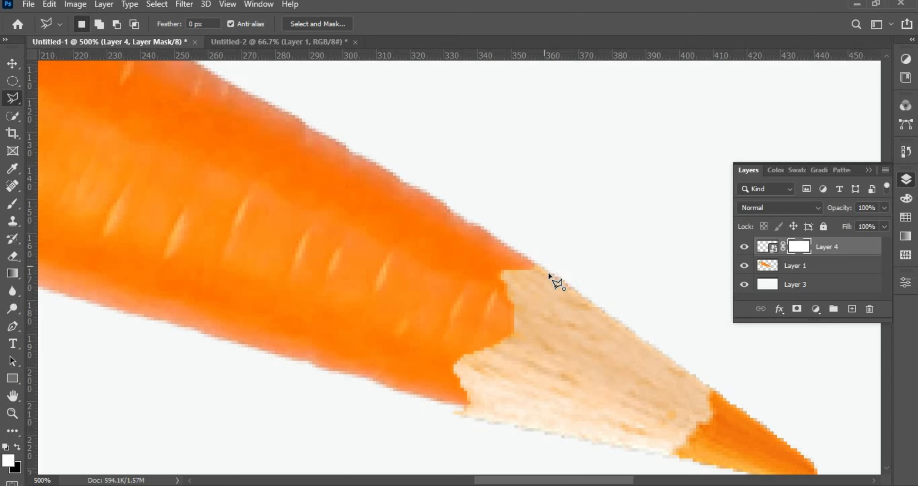
{"action": "mouse_move", "coordinate": [545, 266]}
{"action": "left_mouse_down"}
{"action": "mouse_move", "coordinate": [558, 265]}
{"action": "mouse_move", "coordinate": [548, 273]}
{"action": "left_mouse_up"}
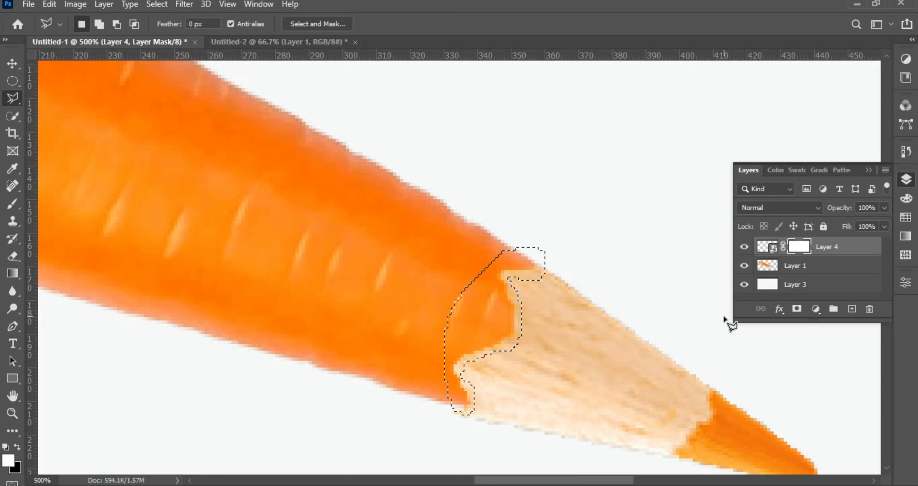
{"action": "key", "text": "Delete"}
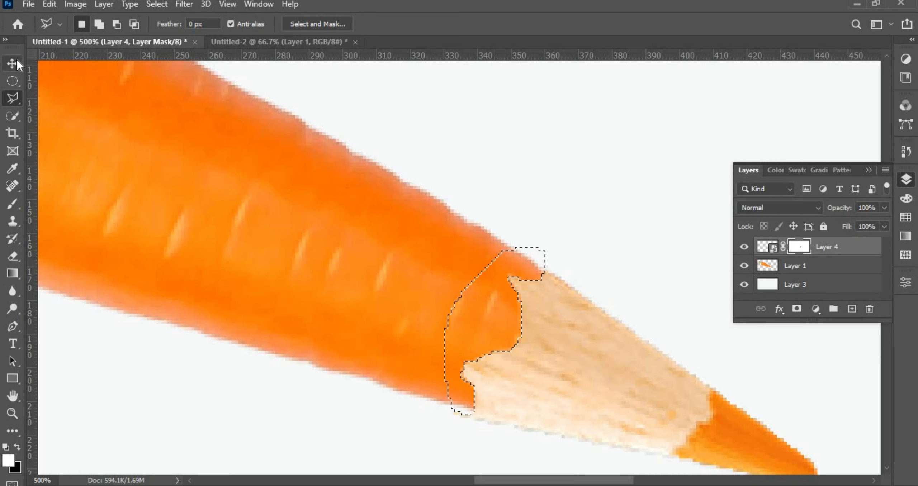
{"action": "key", "text": "v"}
{"action": "key", "text": "ctrl+d"}
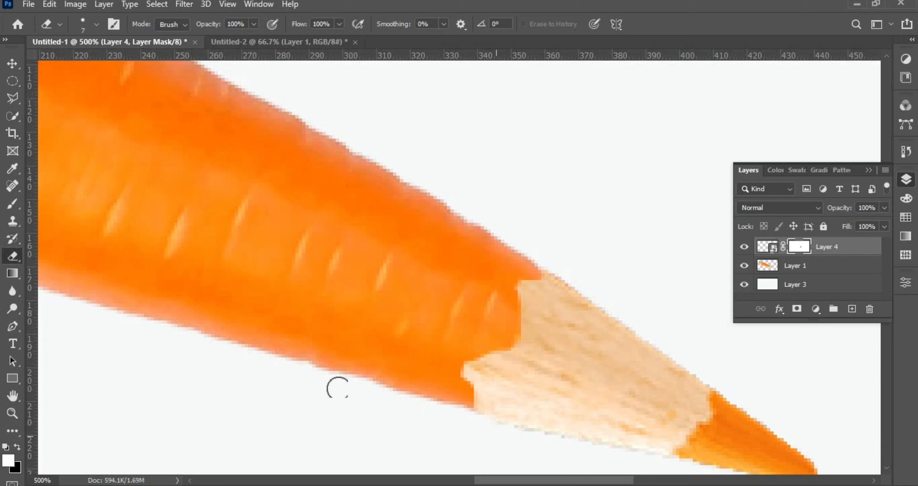
{"action": "left_click", "coordinate": [12, 63]}
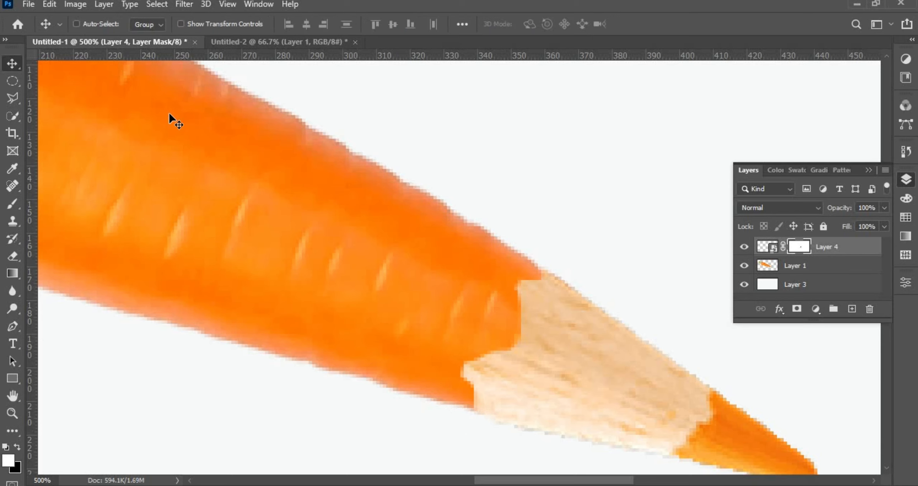
{"action": "key", "text": "ctrl+minus"}
{"action": "key", "text": "ctrl+minus"}
{"action": "key", "text": "ctrl+minus"}
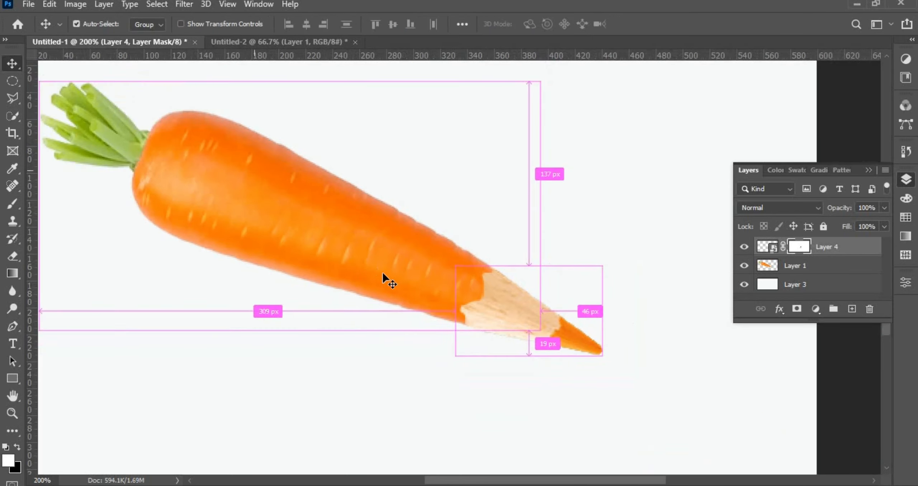